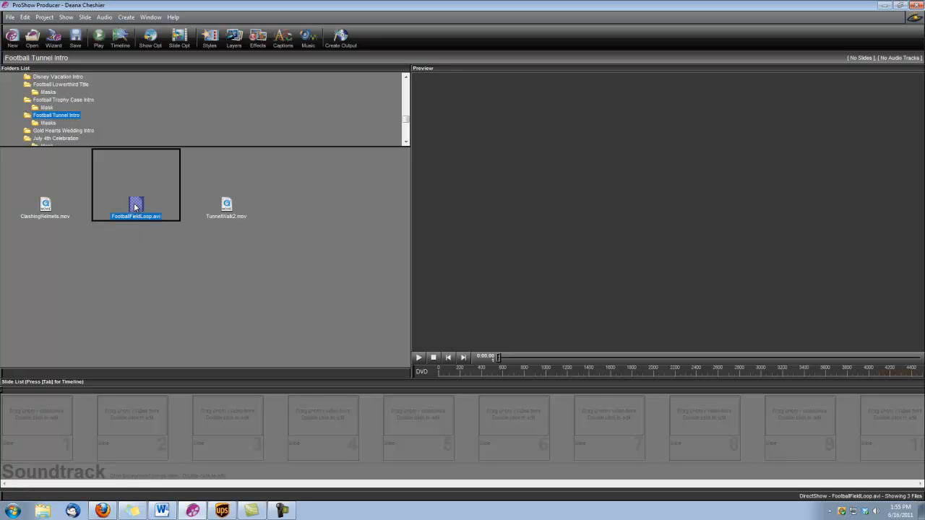
Step: Make FootballFieldLoop.avi slide 1 and set its duration to 10 seconds
drag(136, 207, 41, 416)
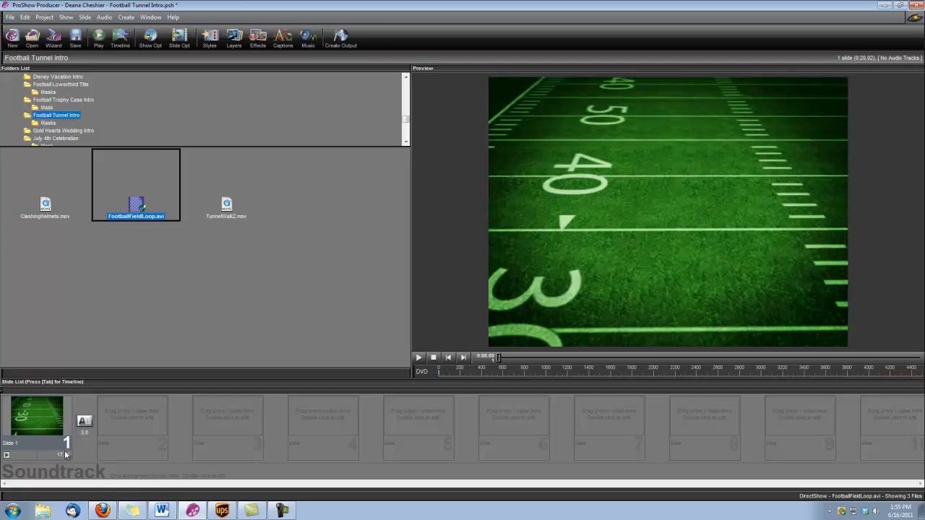
click(58, 455)
text(10)
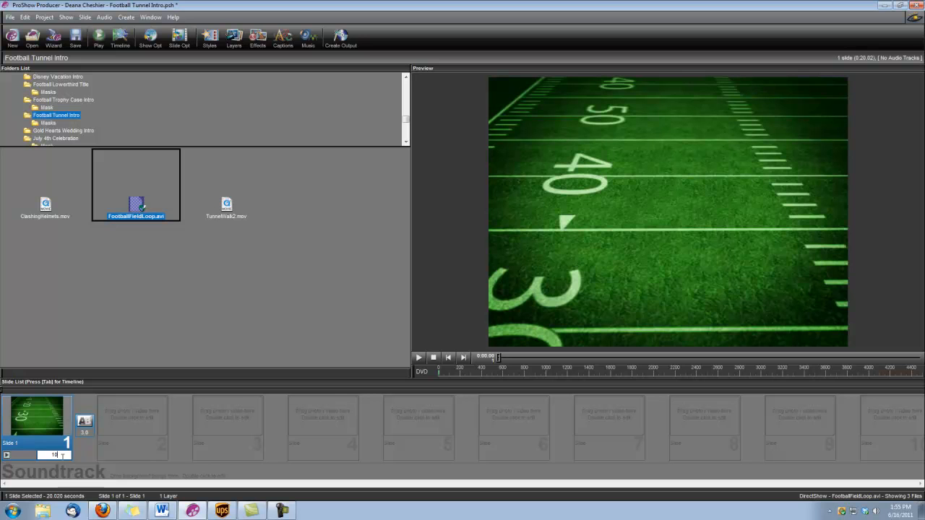
key(Return)
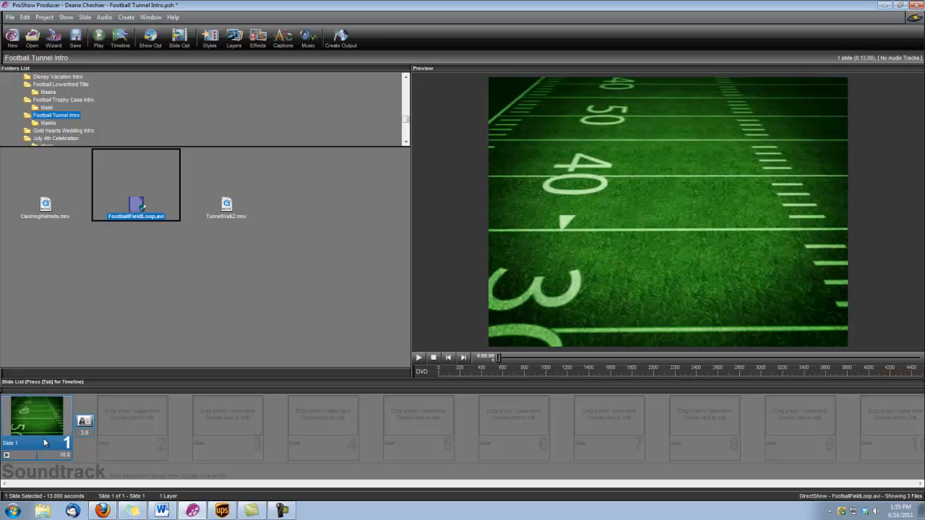
Step: In slide 1's caption settings, enter 'Game' and 'Day' on two lines
double_click(39, 416)
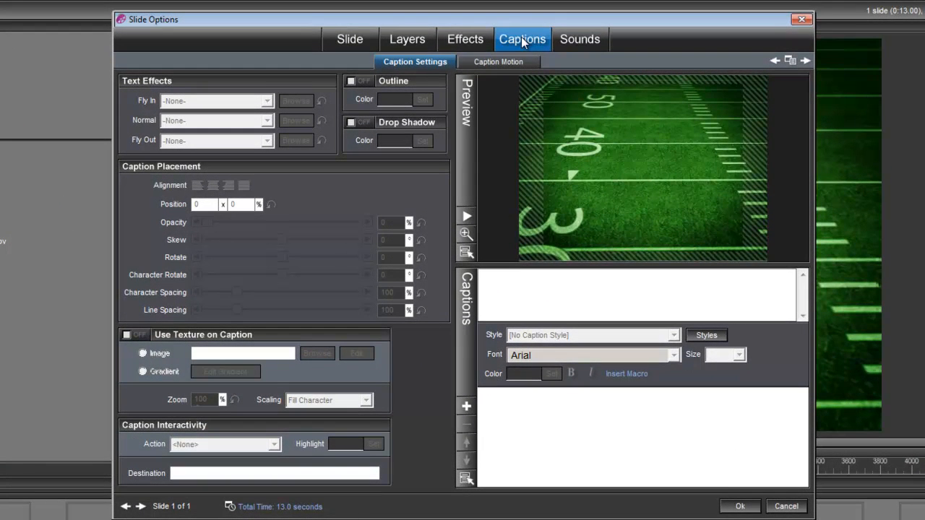
click(501, 283)
text(Gaem)
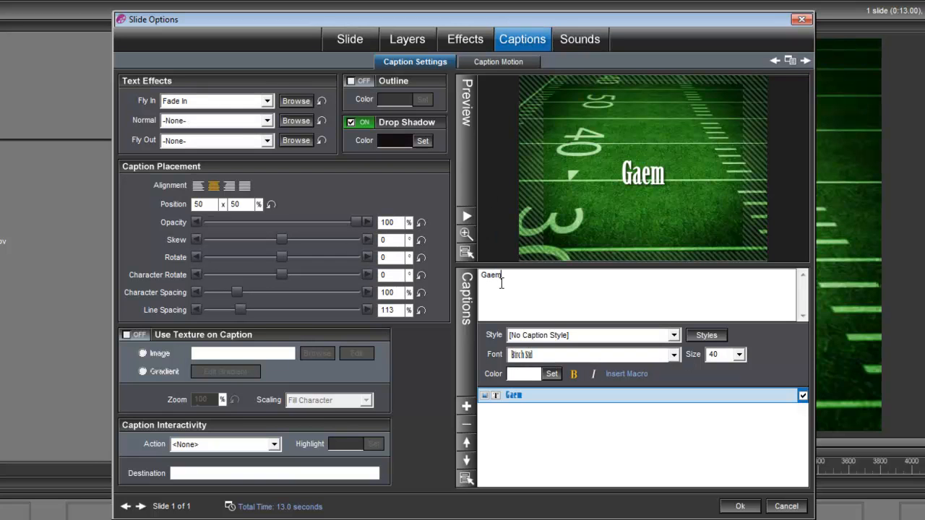
key(BackSpace)
key(BackSpace)
text(me)
key(Return)
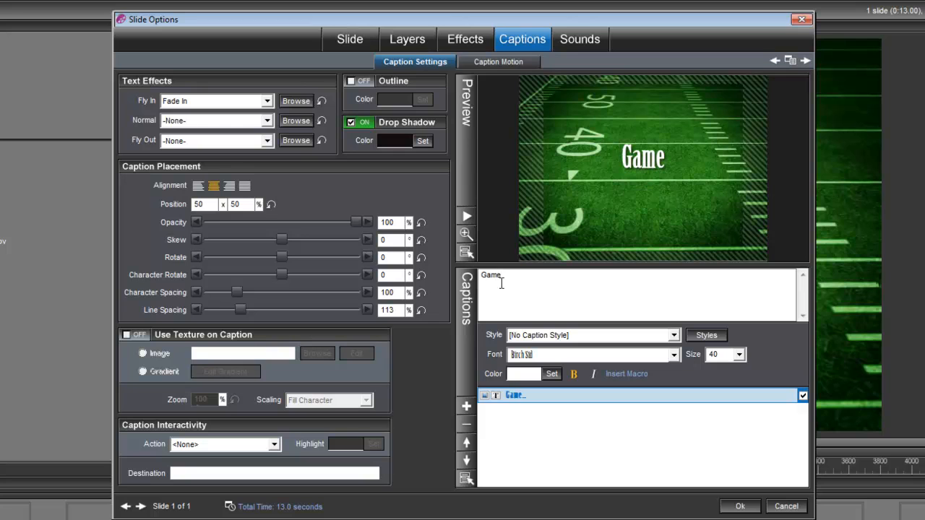
text(Day)
Step: Colour the caption light green sampled from the field lines and add an outline
click(553, 375)
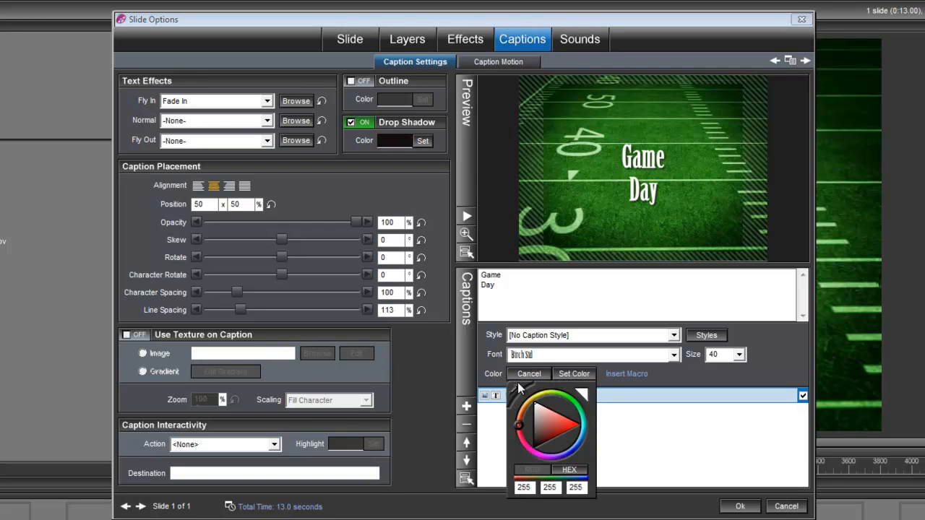
click(517, 391)
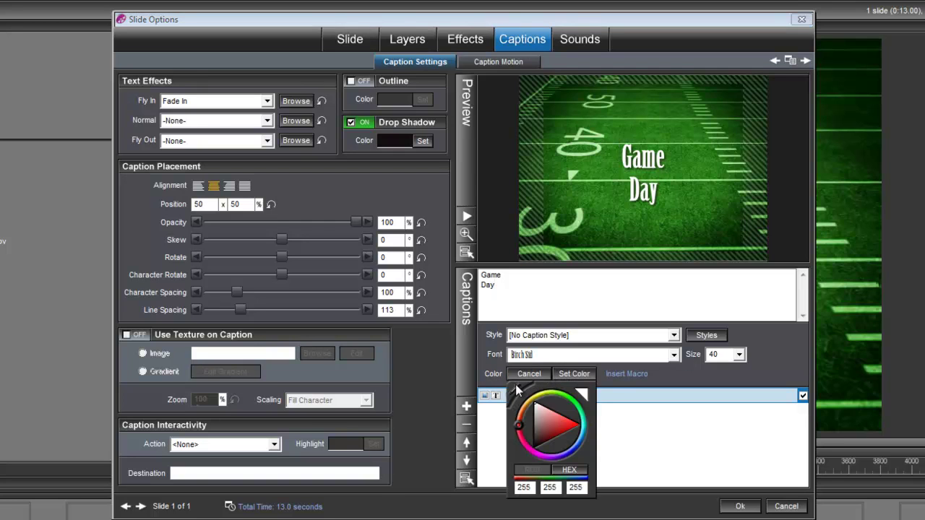
click(597, 149)
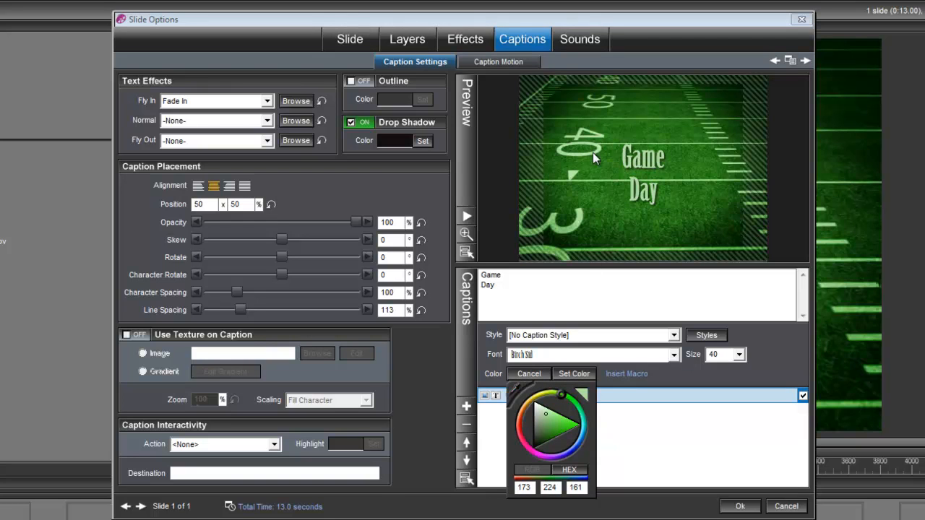
click(392, 86)
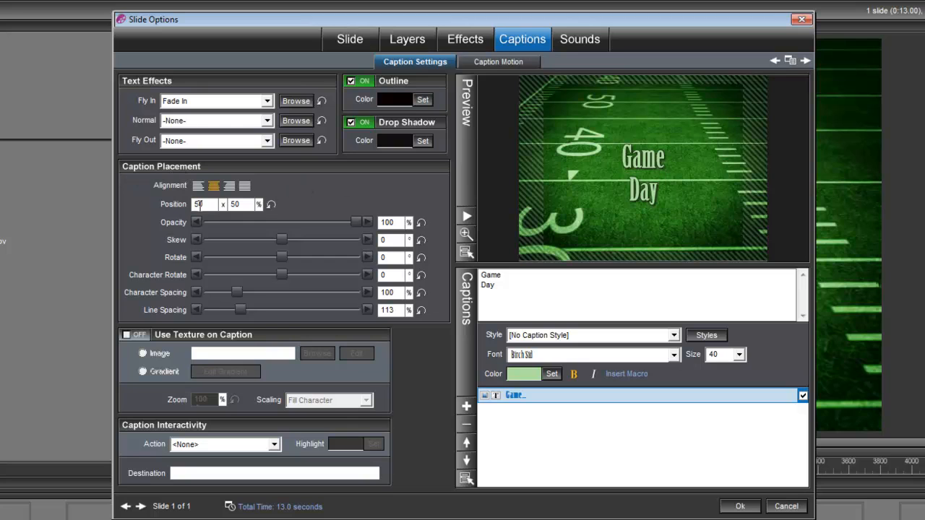
Step: Set the caption position to X 49.2 and Y 43.25 percent
click(202, 204)
text(49.5)
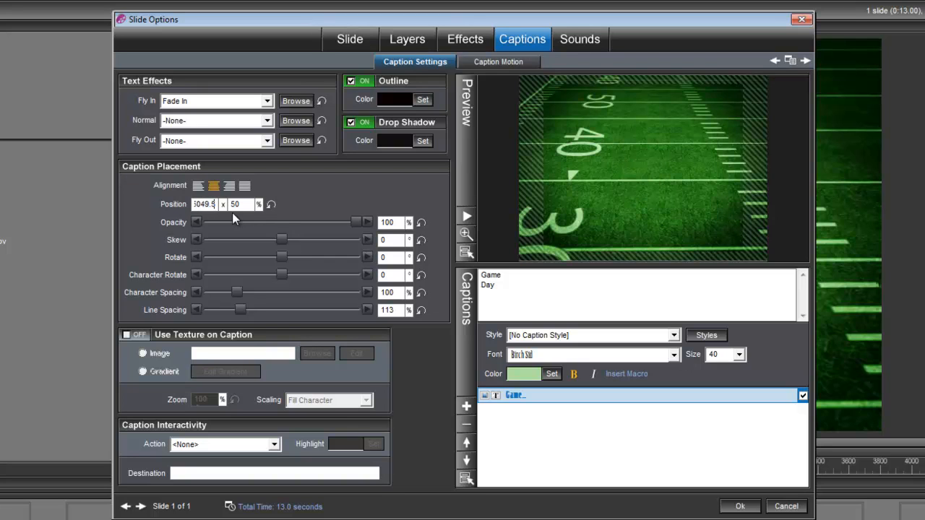
key(BackSpace)
key(BackSpace)
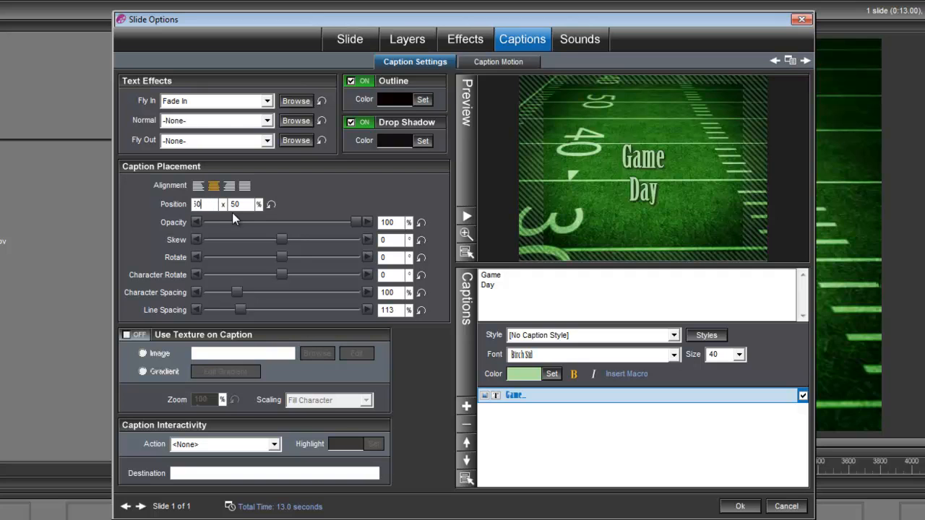
key(BackSpace)
key(BackSpace)
text(49.2)
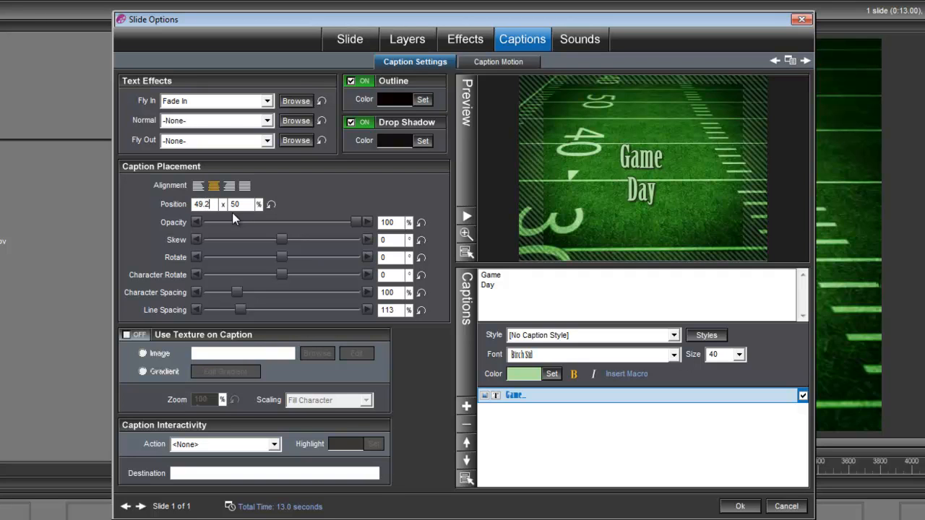
key(Tab)
text(43.25)
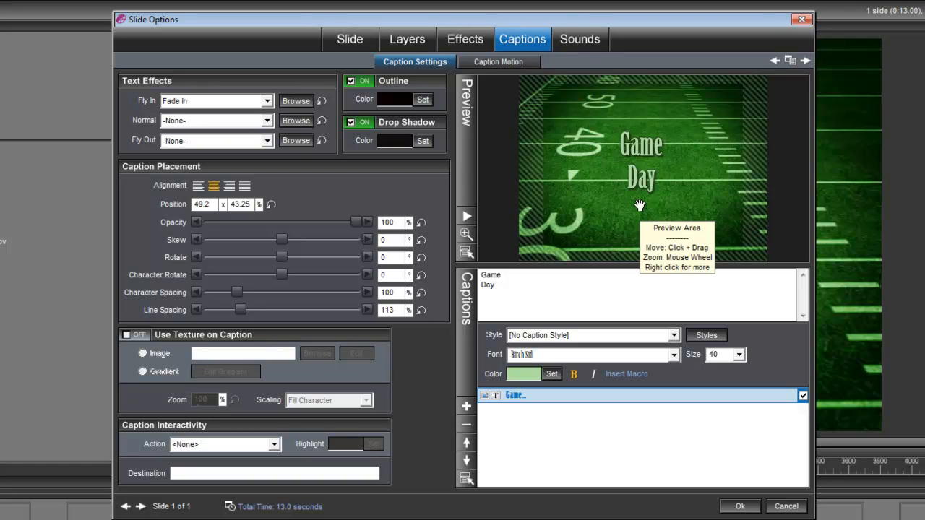
Step: In Caption Motion, set keyframe 1's time to 7.85 seconds
click(508, 62)
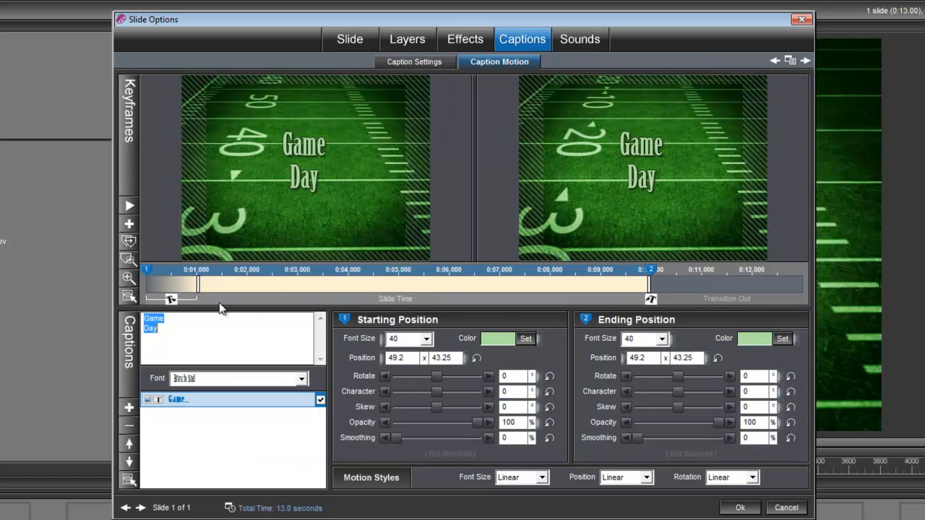
mouse_move(146, 269)
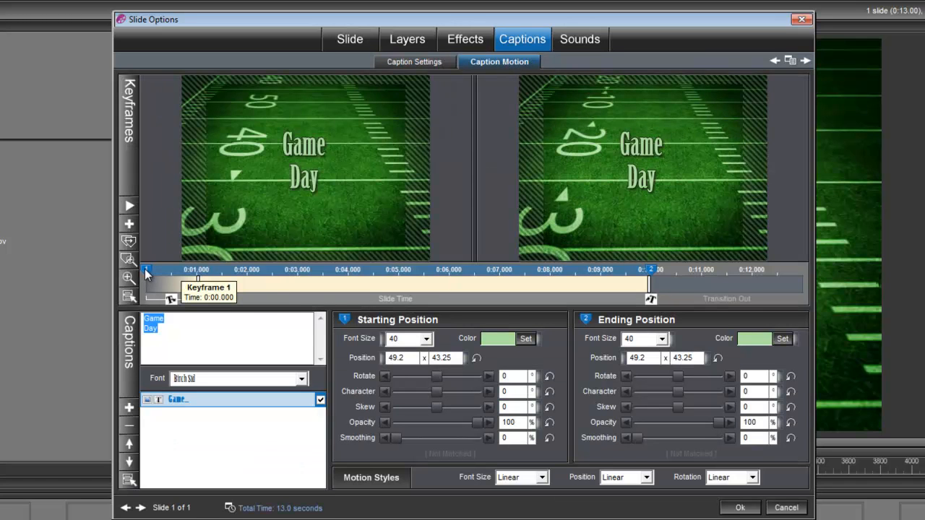
right_click(147, 272)
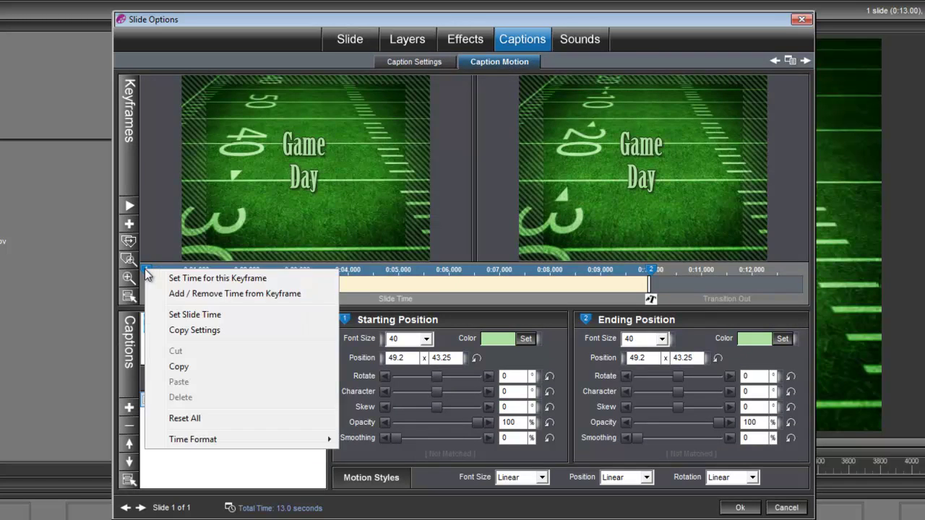
click(198, 281)
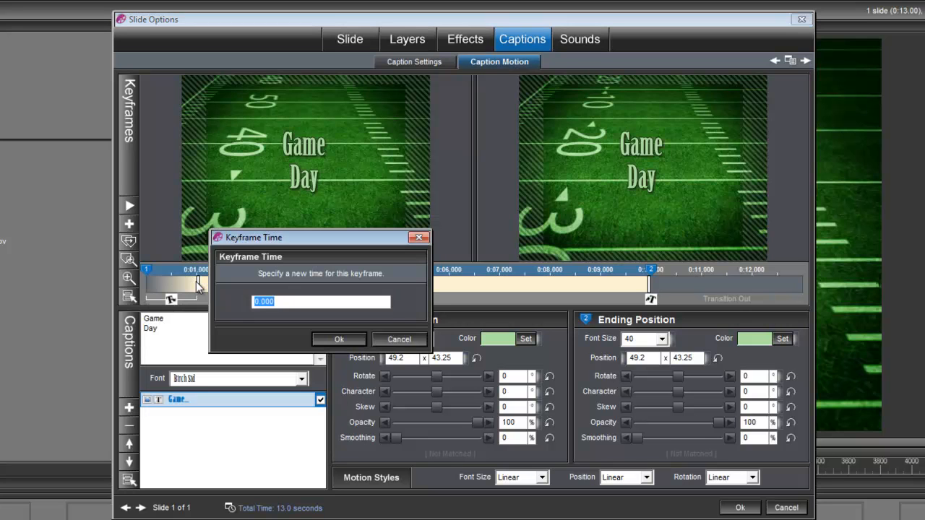
text(7.85)
click(338, 340)
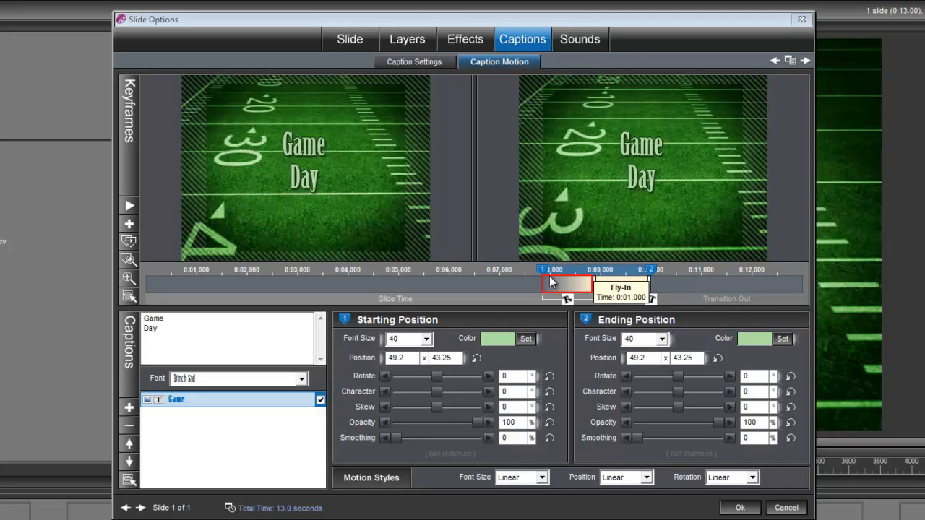
Step: In Layers, add the TunnelWalk2 video as a new layer above the field loop
click(407, 39)
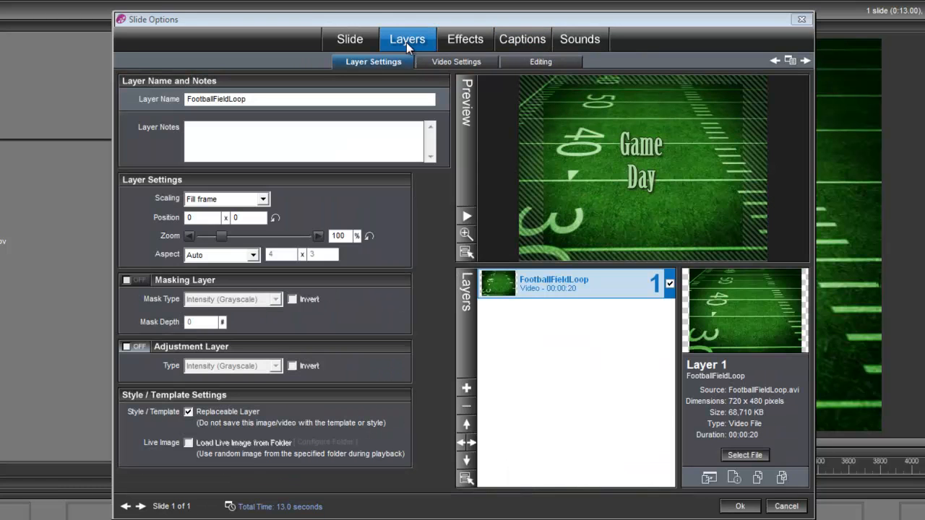
click(468, 390)
click(538, 403)
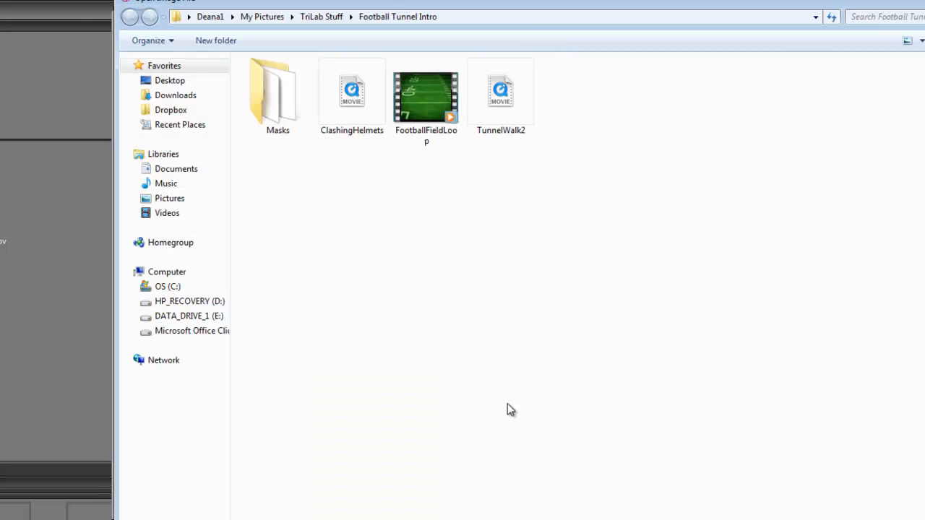
click(501, 101)
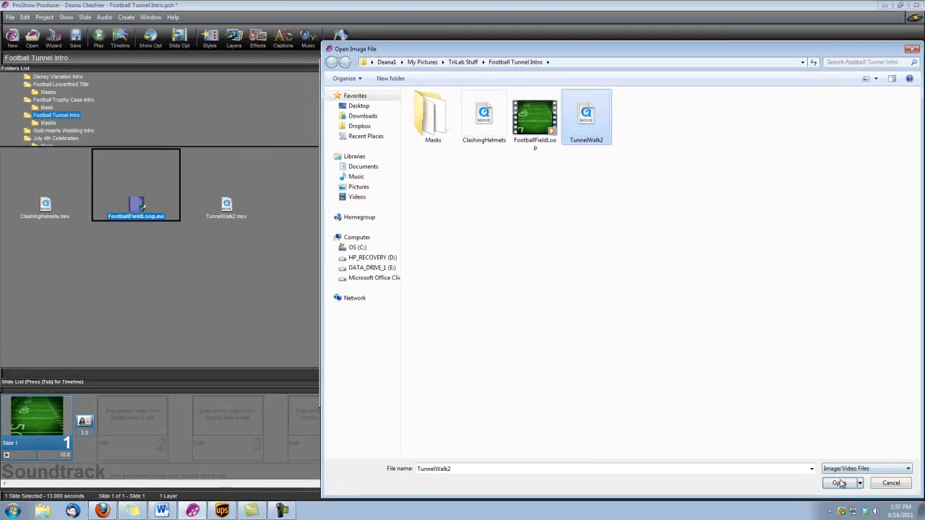
click(840, 483)
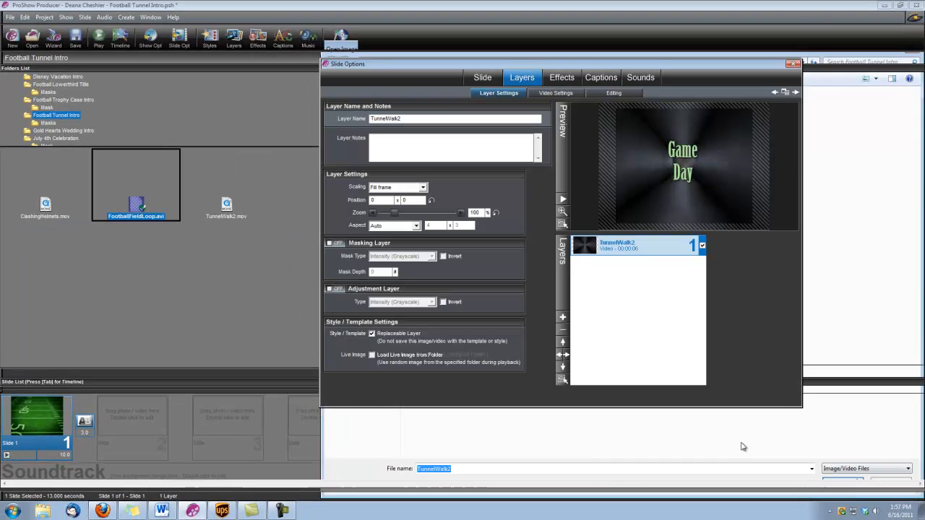
click(563, 318)
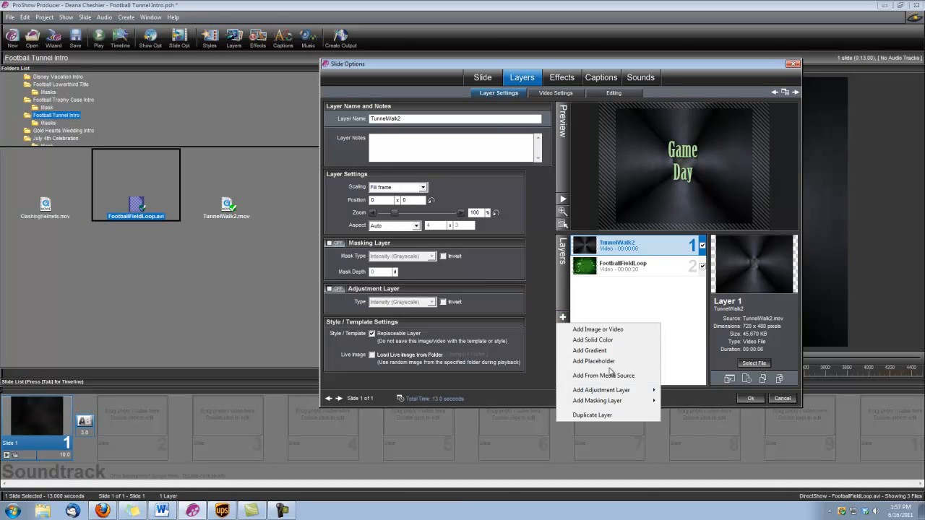
mouse_move(583, 403)
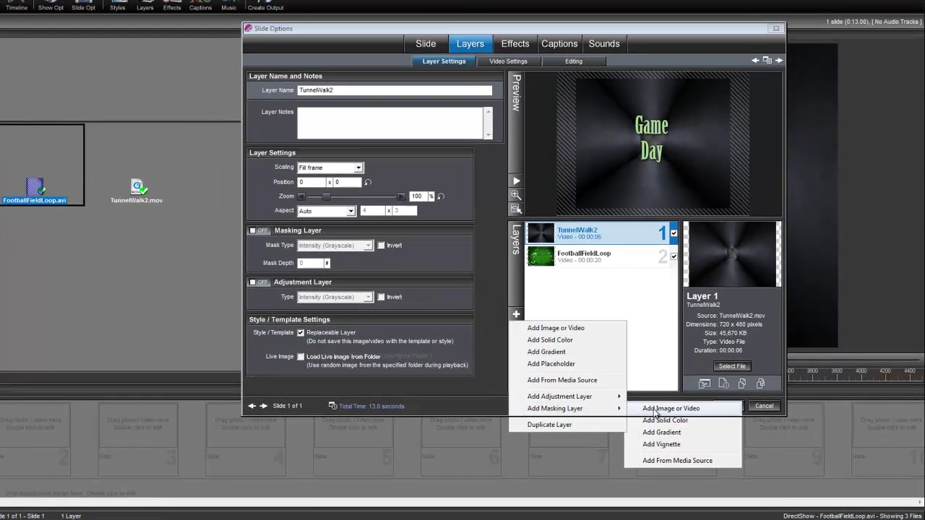
Step: Add the TunnelWalk2 video from the Masks folder as a masking layer
click(656, 409)
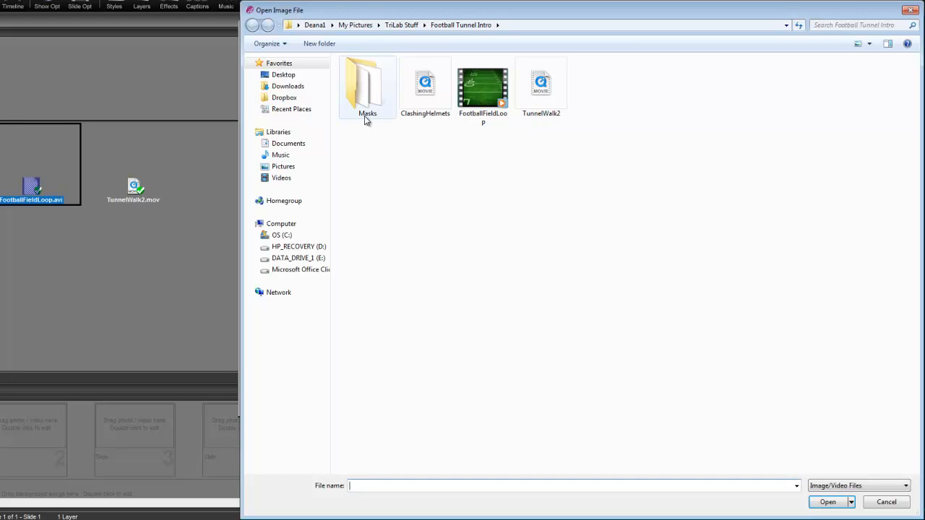
double_click(354, 81)
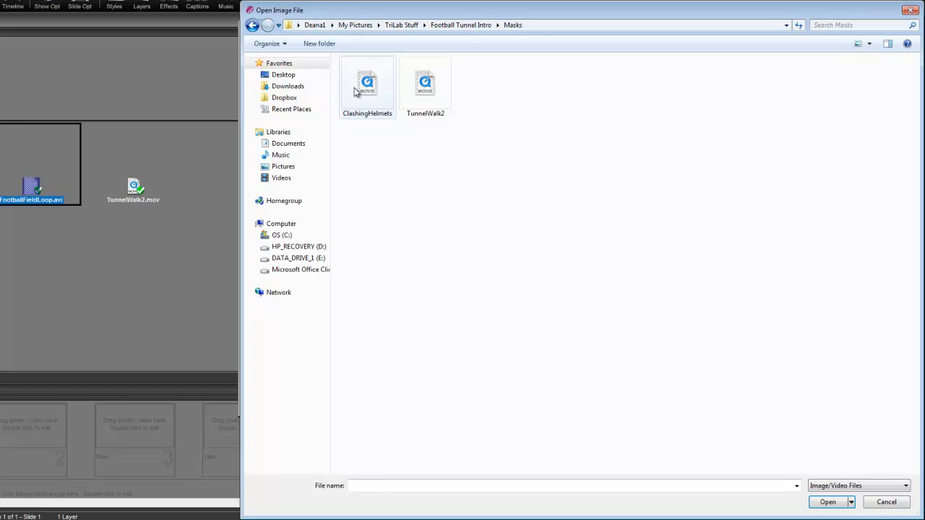
click(422, 92)
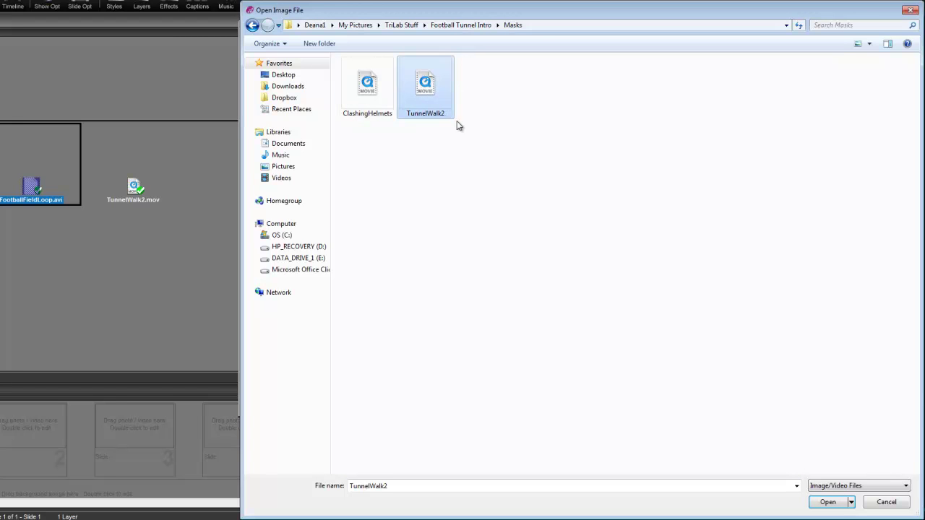
click(825, 504)
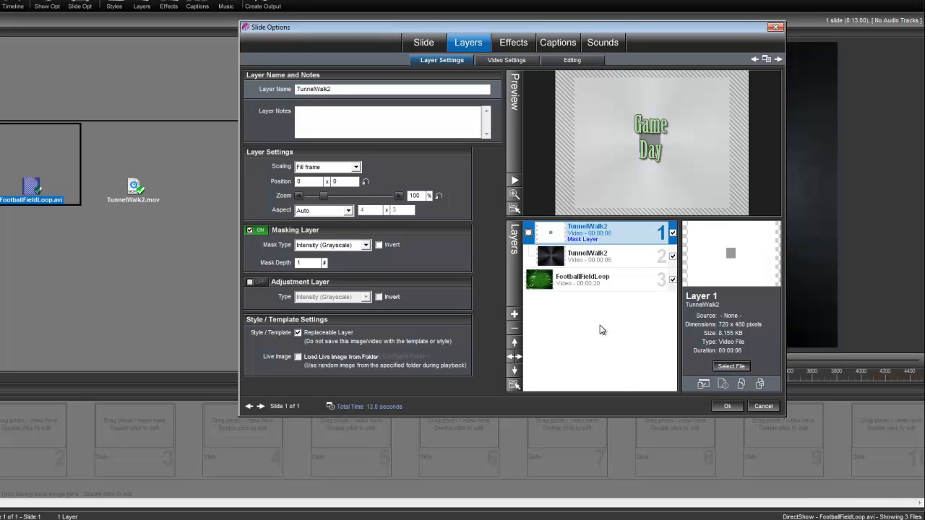
Step: Add the ClashingHelmets video from the Football Tunnel Intro folder as a layer
click(514, 313)
click(554, 328)
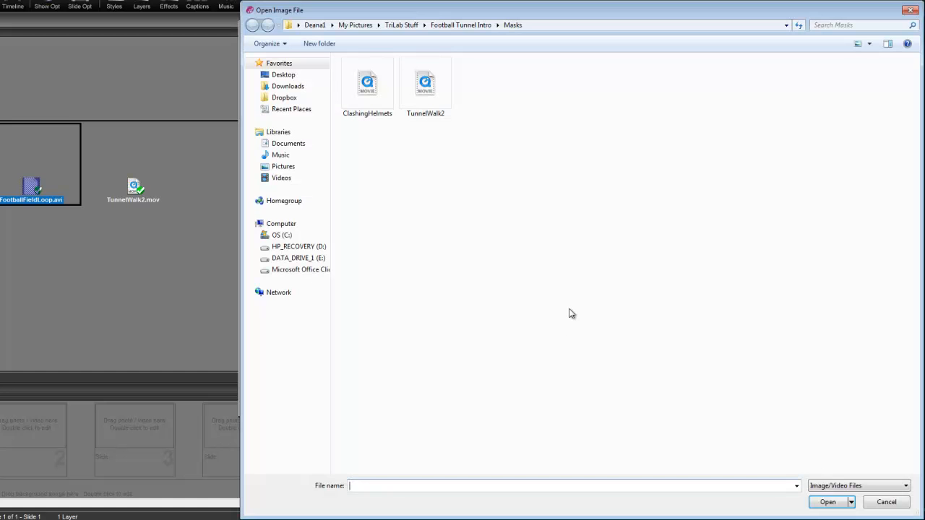
click(459, 25)
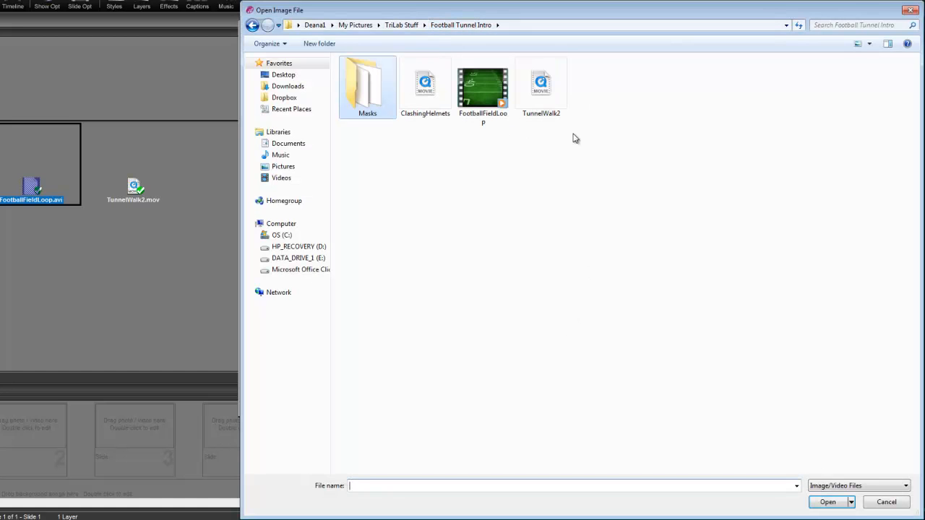
click(425, 91)
click(829, 503)
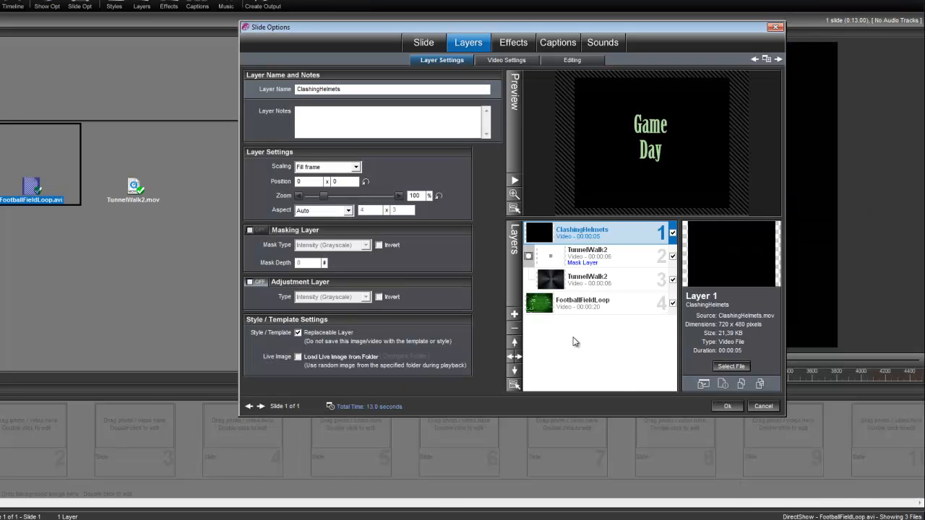
Step: Add the ClashingHelmets video from the Masks folder as a masking layer on top
click(513, 315)
mouse_move(553, 409)
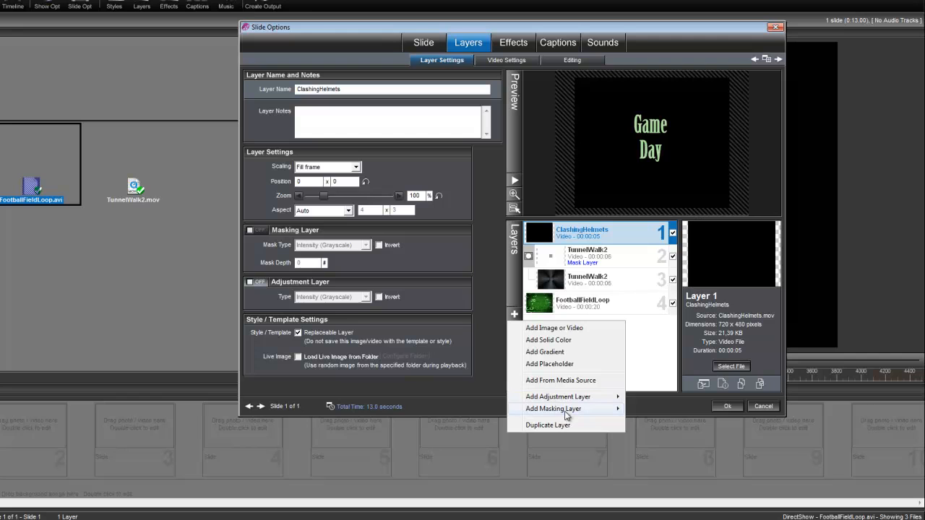
click(665, 410)
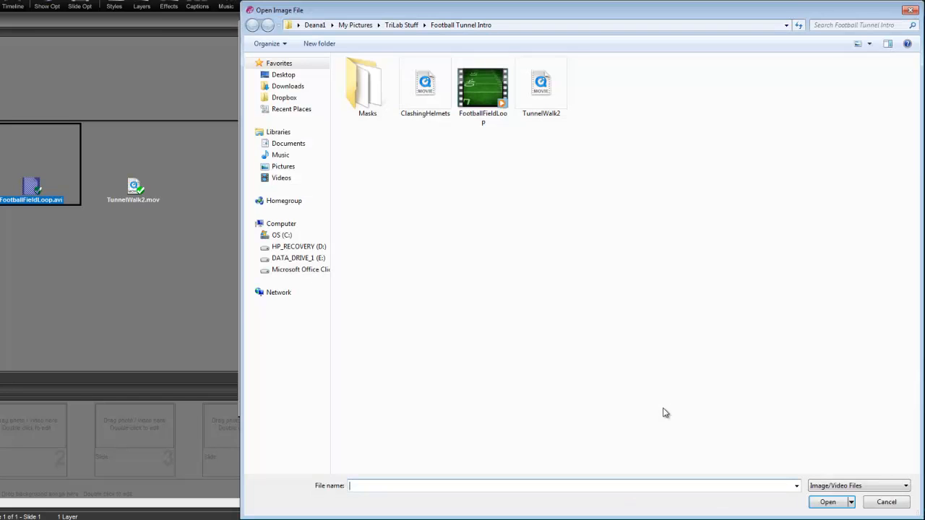
double_click(373, 87)
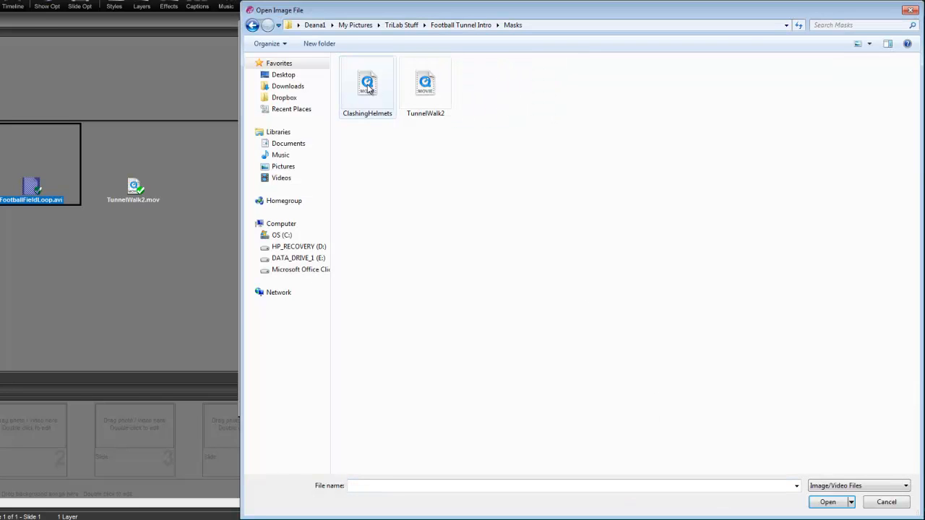
click(370, 90)
click(828, 502)
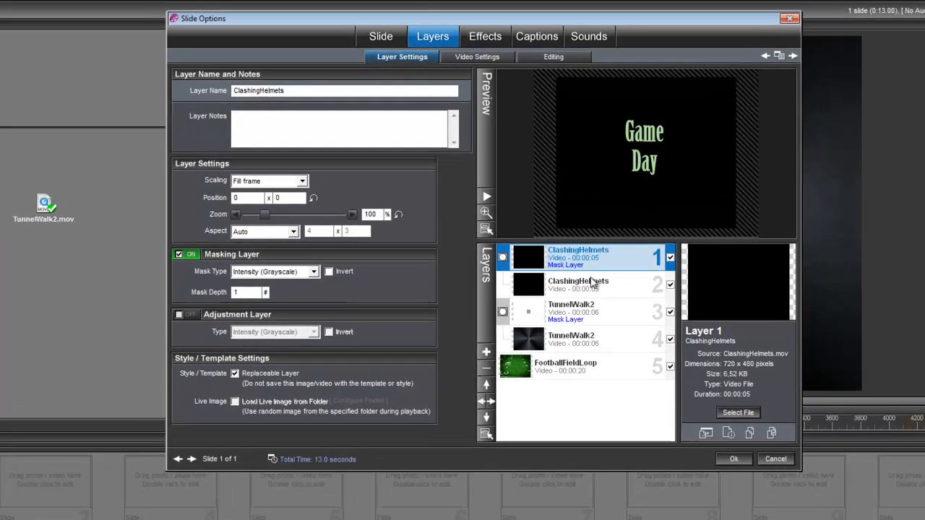
Step: In Effects, set the ClashingHelmets mask layer's keyframe 1 to 4.25 seconds
click(447, 30)
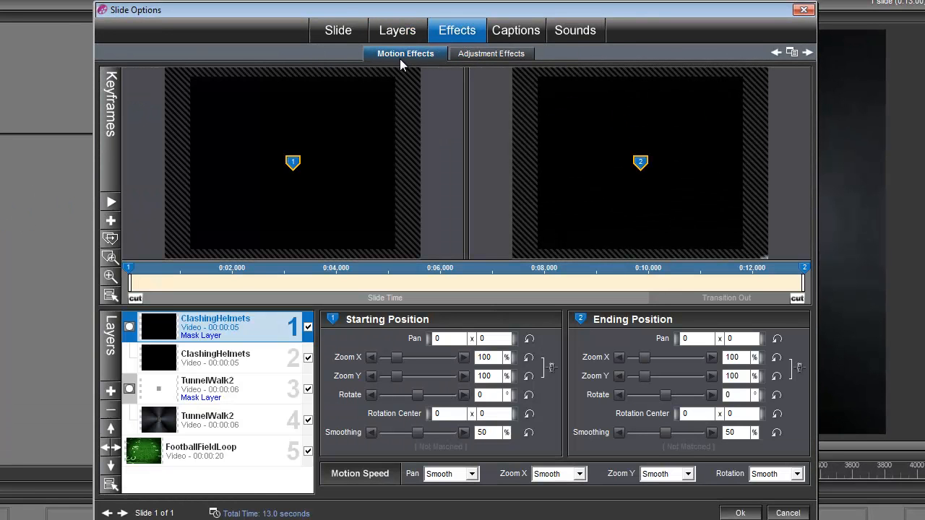
right_click(131, 274)
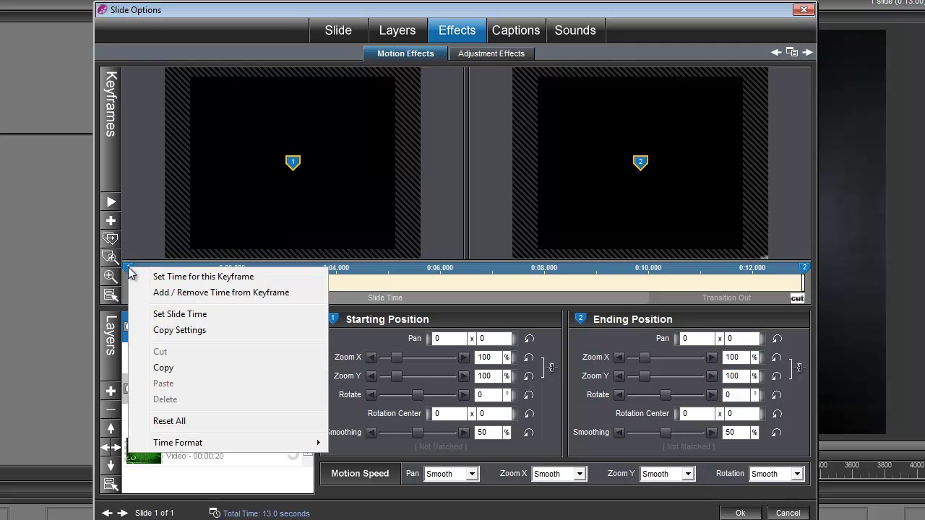
click(172, 279)
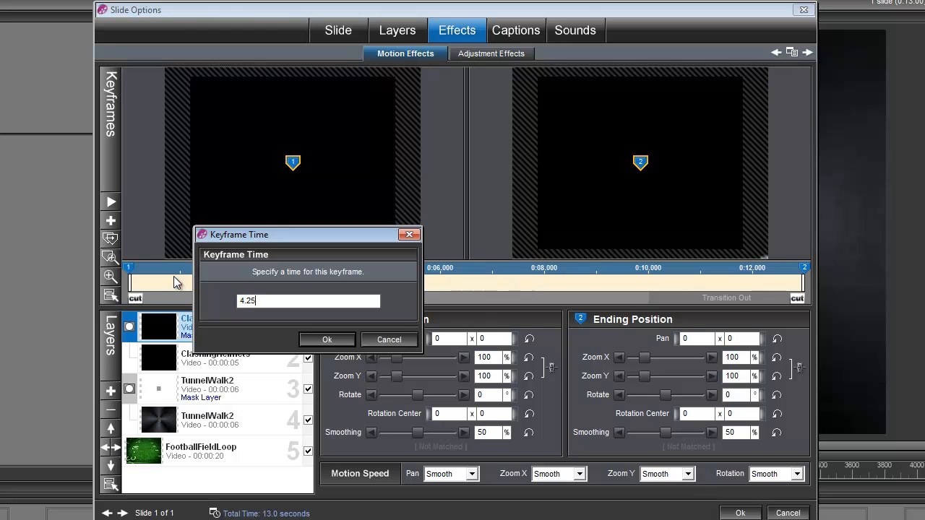
click(321, 342)
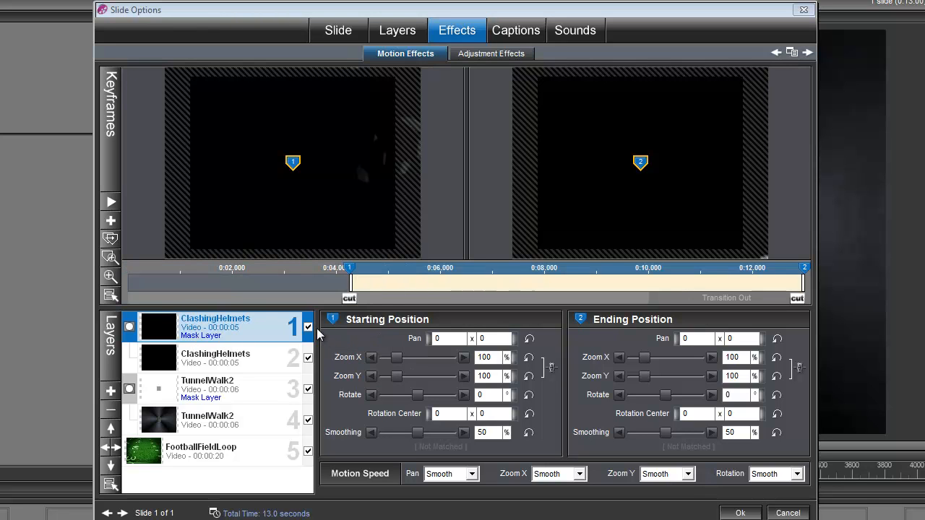
Step: Select the ClashingHelmets video layer and set its keyframe 1 to 4.25 seconds
click(233, 365)
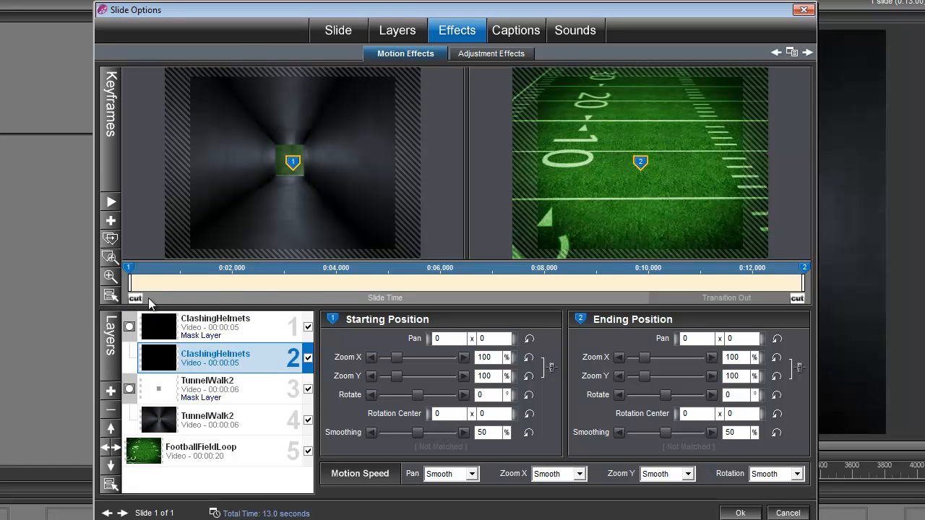
right_click(130, 278)
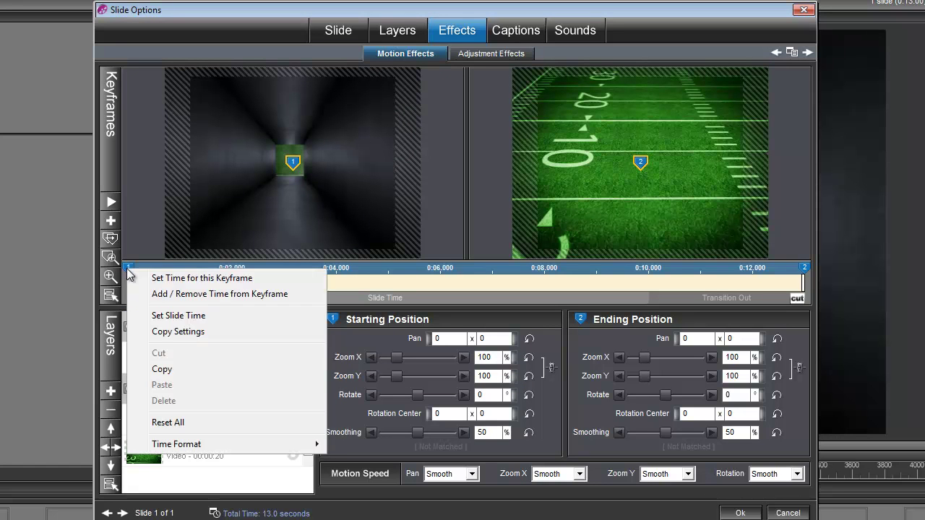
click(163, 281)
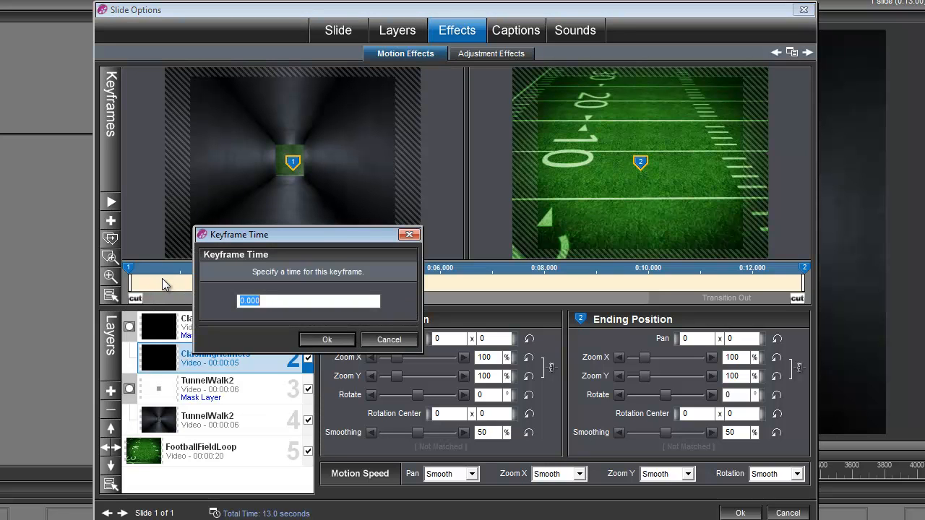
text(4.25)
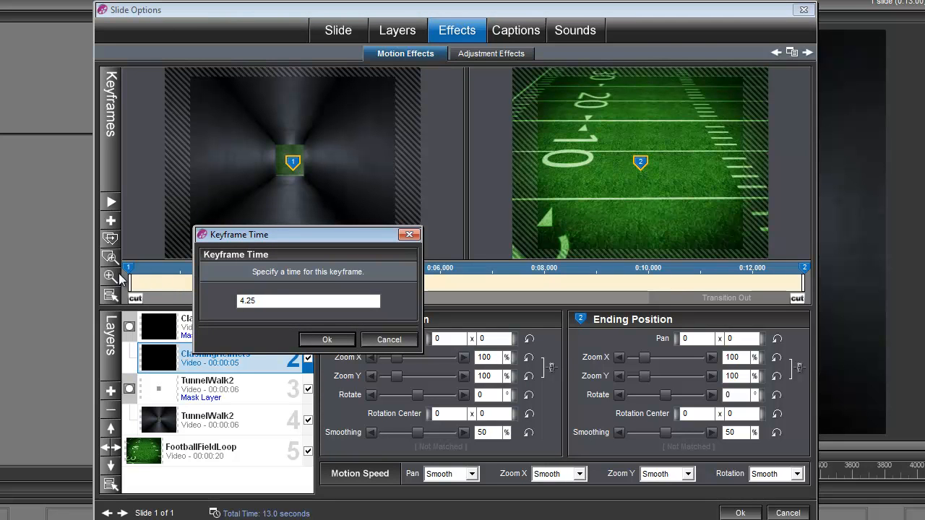
click(327, 340)
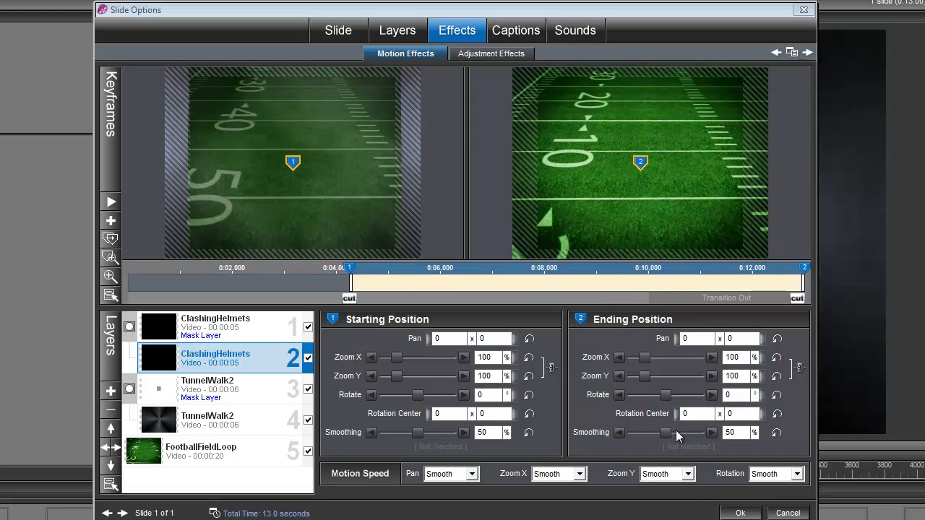